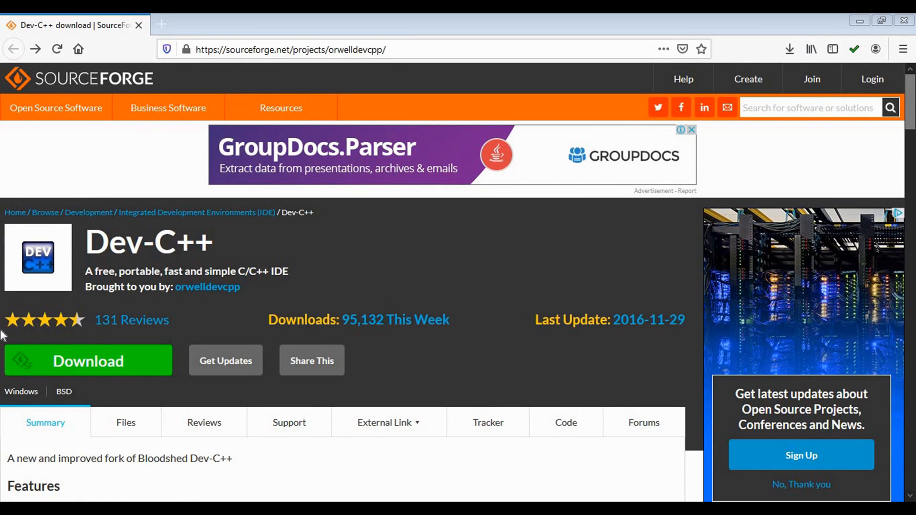
# Download the Dev-C++ 5.11 setup with TDM-GCC 4.9.2 from its SourceForge project page.
pyautogui.click(91, 370)
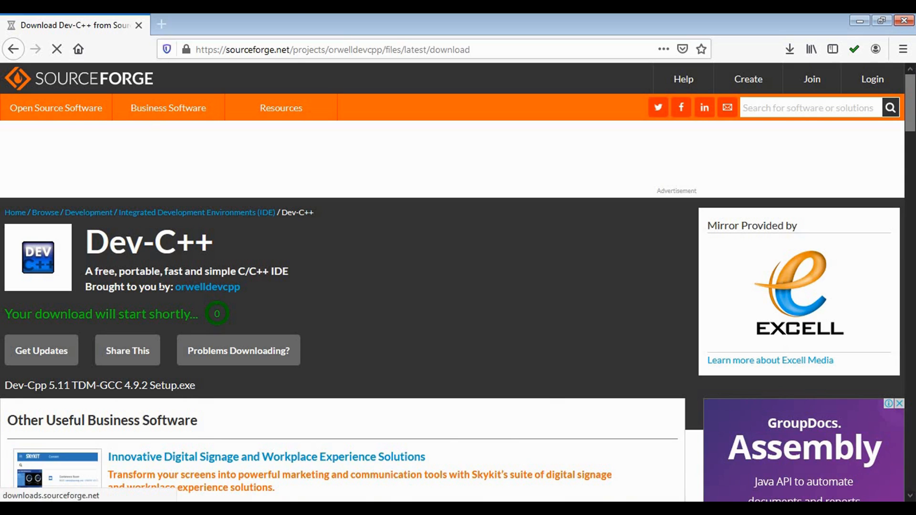
pyautogui.moveTo(155, 28); pyautogui.dragTo(294, 155)
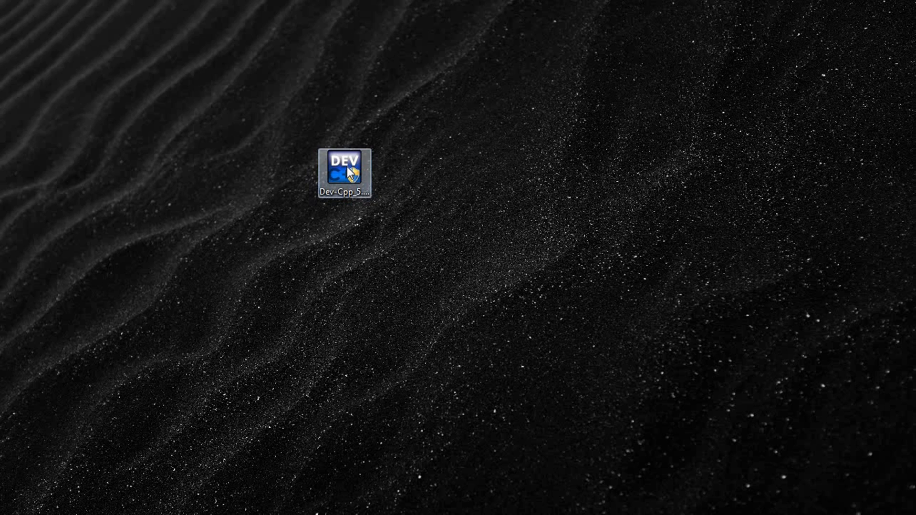
# Run the downloaded Dev-C++ setup file with English as the installer language and accept the license agreement.
pyautogui.click(352, 173)
pyautogui.click(484, 290)
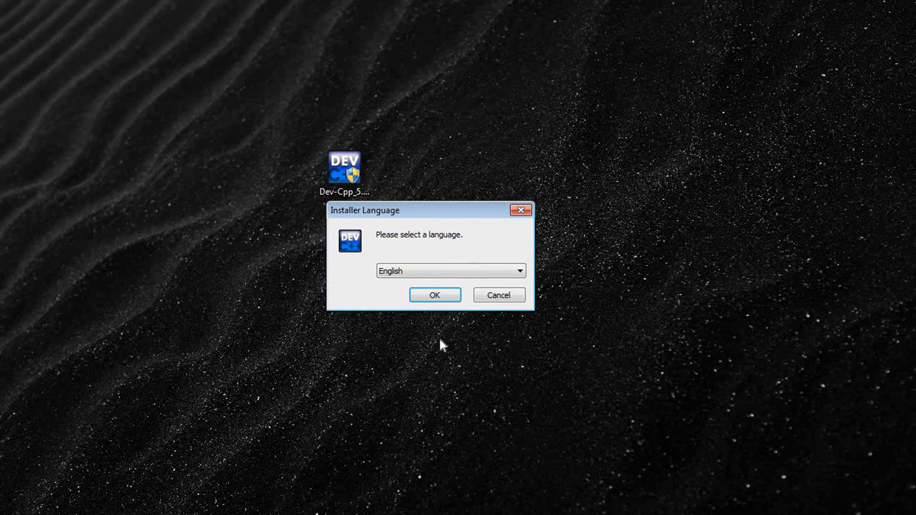
pyautogui.click(431, 294)
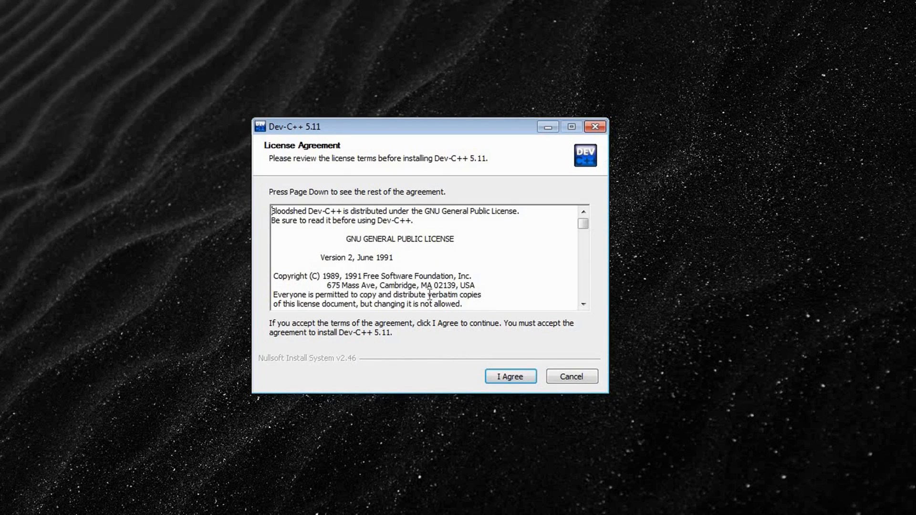
pyautogui.click(507, 377)
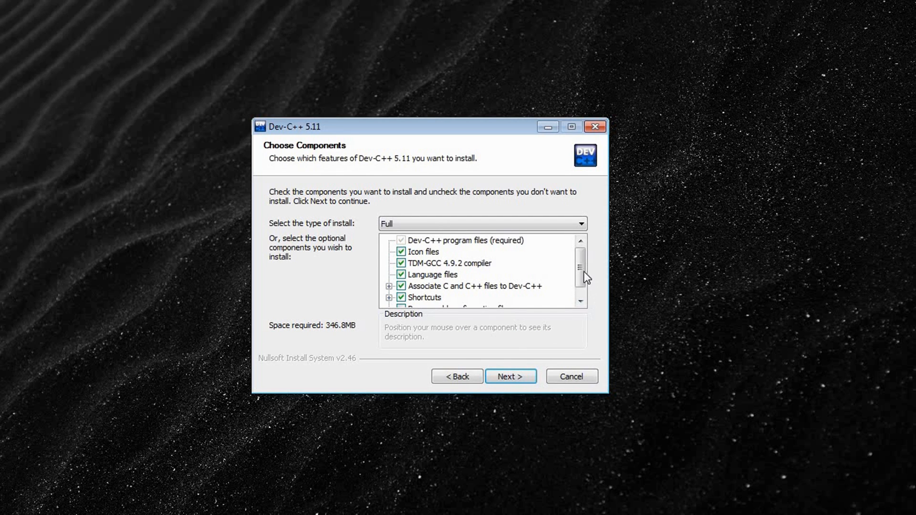
# Install the Full set of Dev-C++ components into C:\Program Files (x86)\Dev-Cpp.
pyautogui.moveTo(581, 268); pyautogui.dragTo(581, 285)
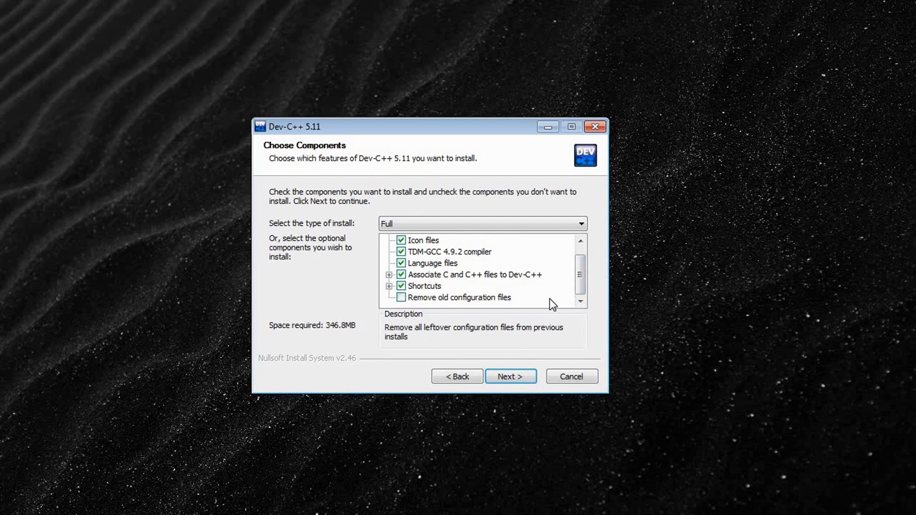
pyautogui.click(512, 375)
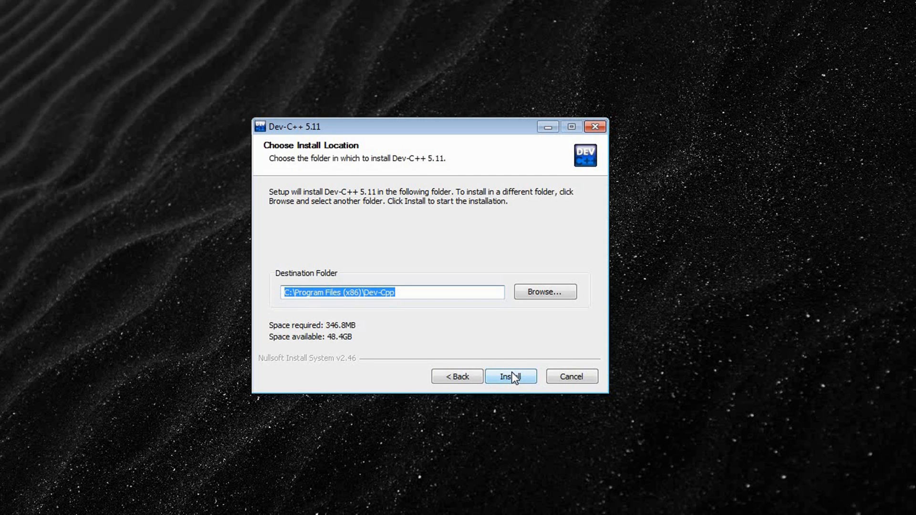
pyautogui.click(513, 377)
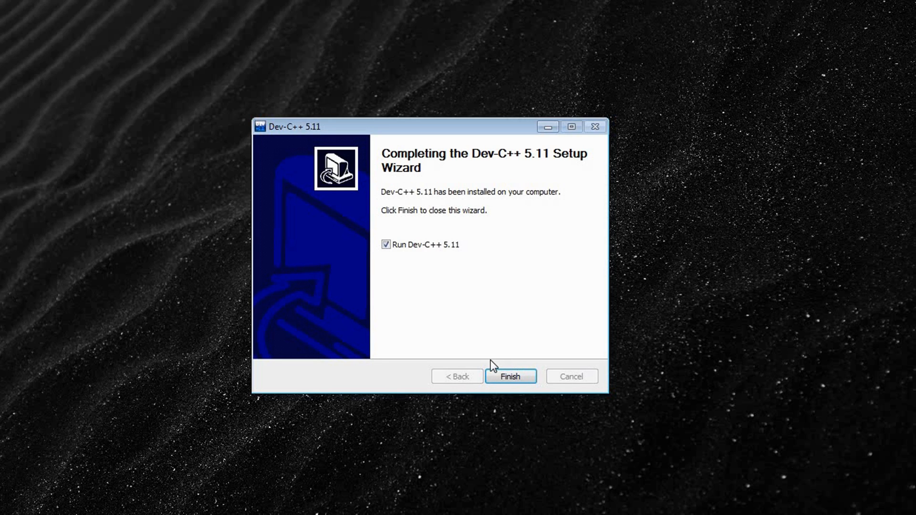
# Finish setup, run Dev-C++ and complete its first-time configuration with English (Original), Consolas font, Classic Plus colors and New Look icons.
pyautogui.click(506, 380)
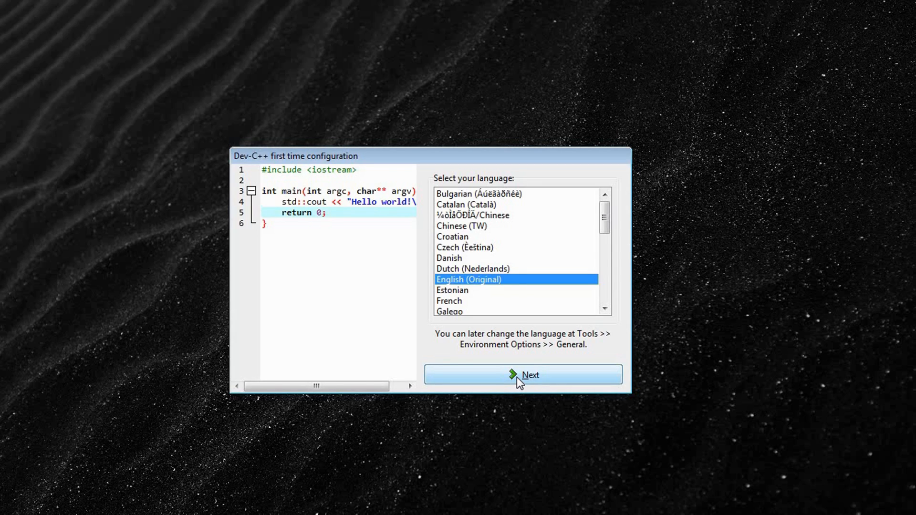
pyautogui.click(516, 377)
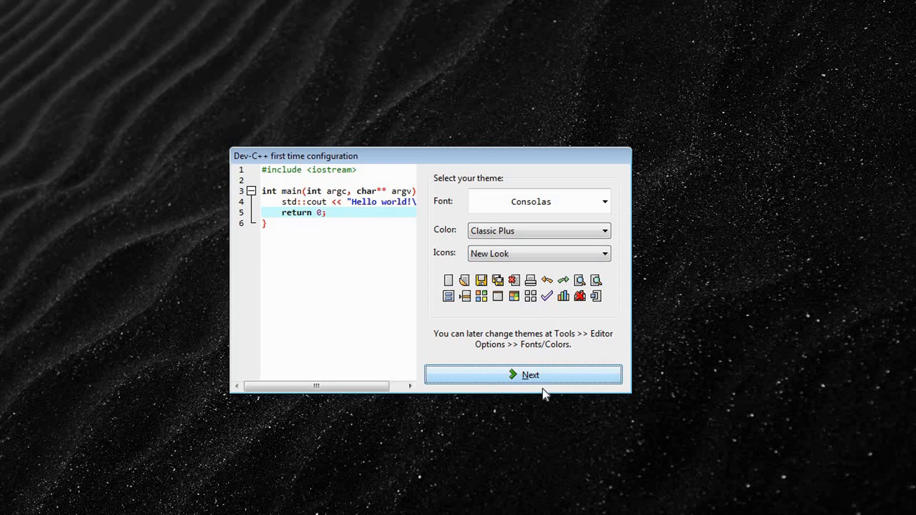
pyautogui.click(606, 233)
pyautogui.click(606, 233)
pyautogui.click(528, 374)
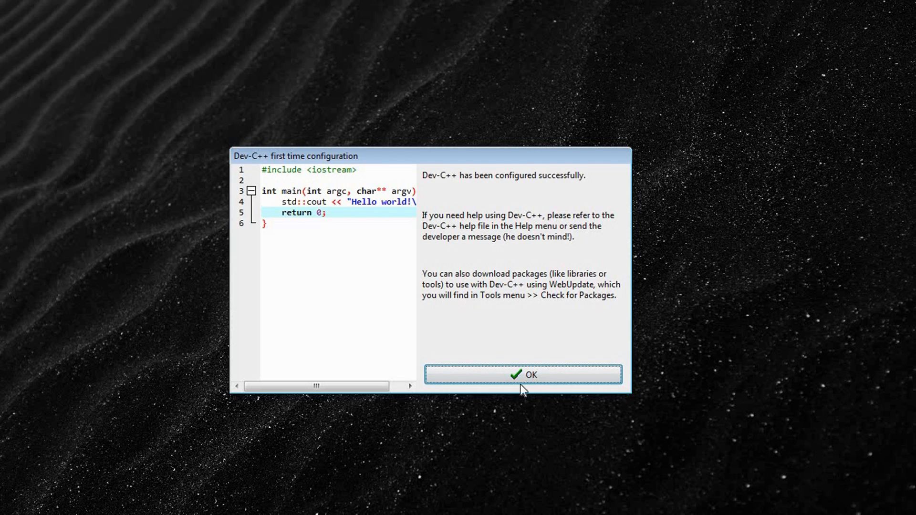
pyautogui.click(517, 376)
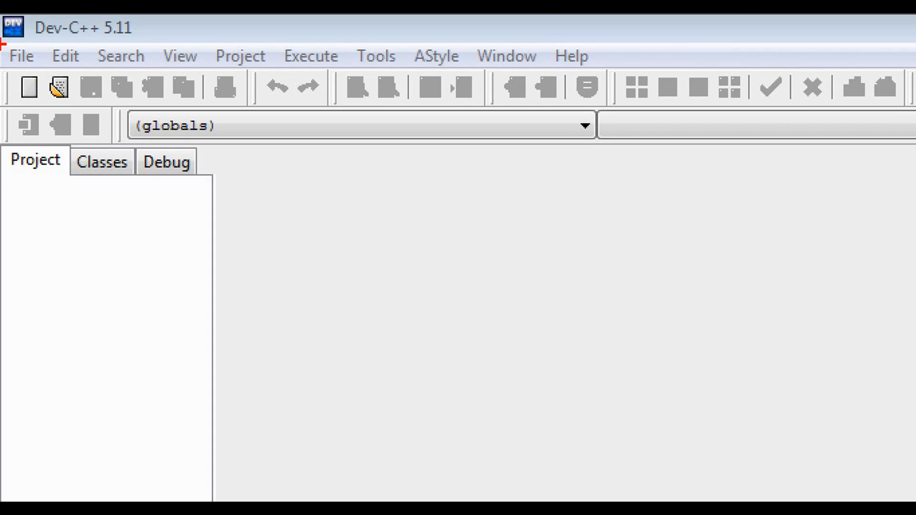
pyautogui.moveTo(3, 42)
pyautogui.mouseDown()
pyautogui.moveTo(44, 74)
pyautogui.moveTo(46, 109)
pyautogui.mouseUp()
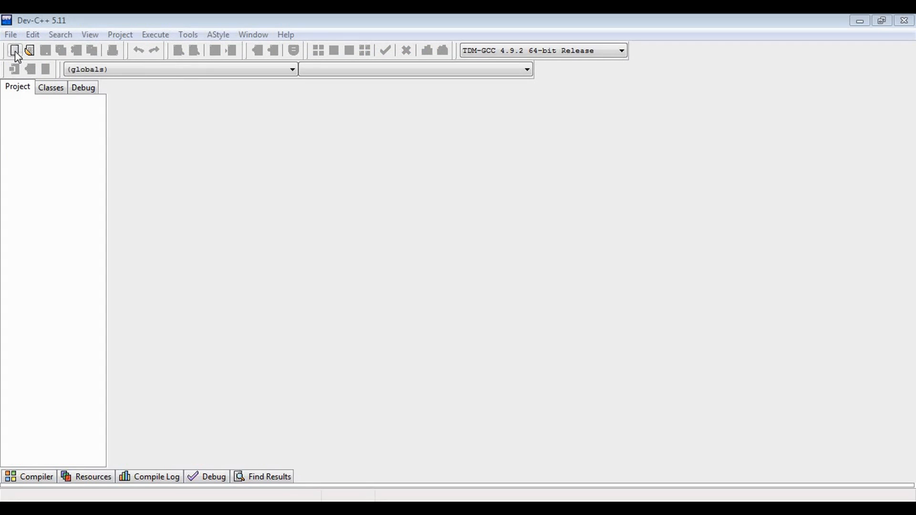
pyautogui.click(12, 36)
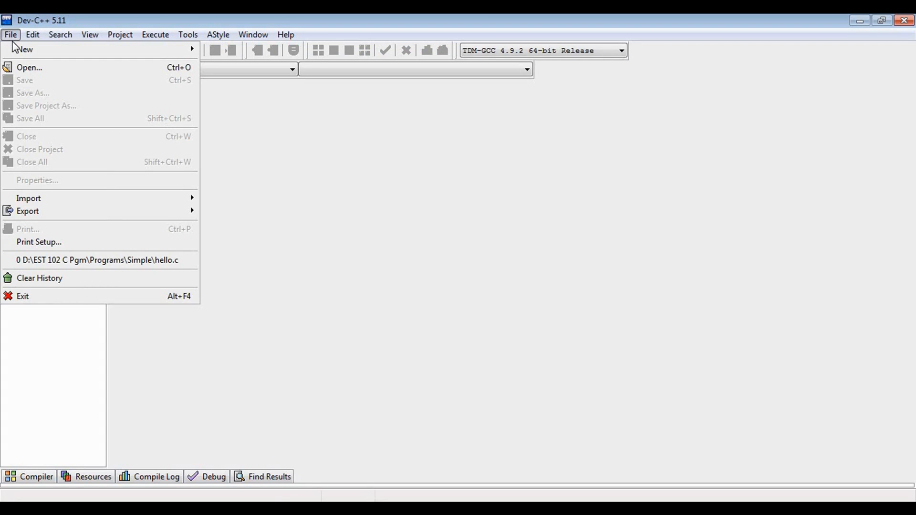
pyautogui.moveTo(16, 46)
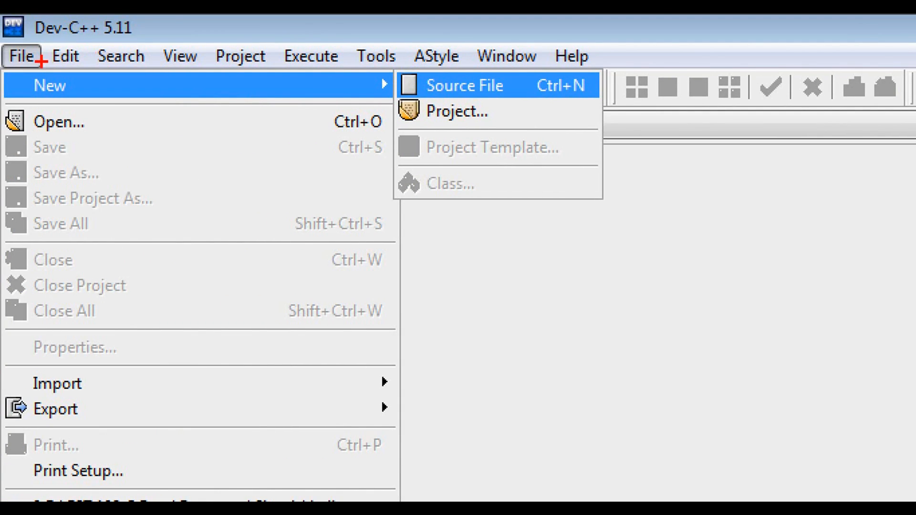
pyautogui.moveTo(35, 96); pyautogui.dragTo(70, 96)
pyautogui.moveTo(422, 74); pyautogui.dragTo(522, 99)
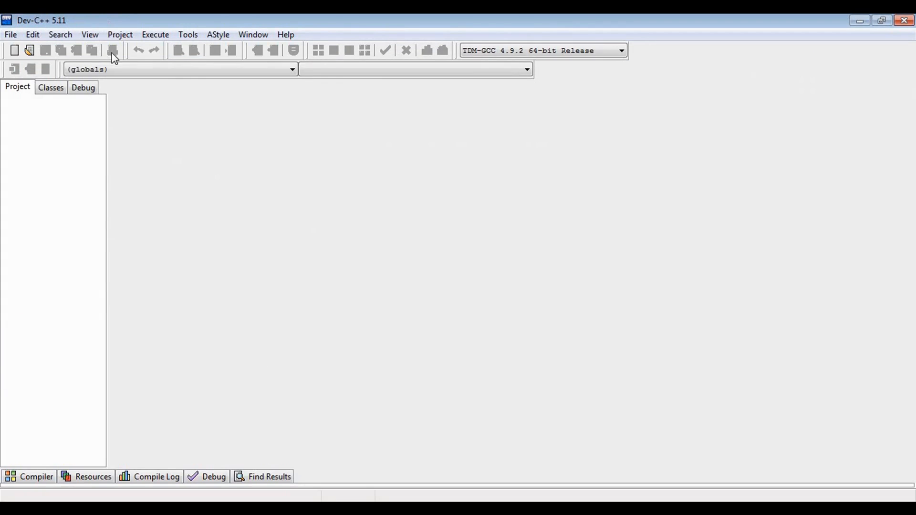
# Create a new empty source file in Dev-C++.
pyautogui.click(14, 36)
pyautogui.moveTo(172, 49)
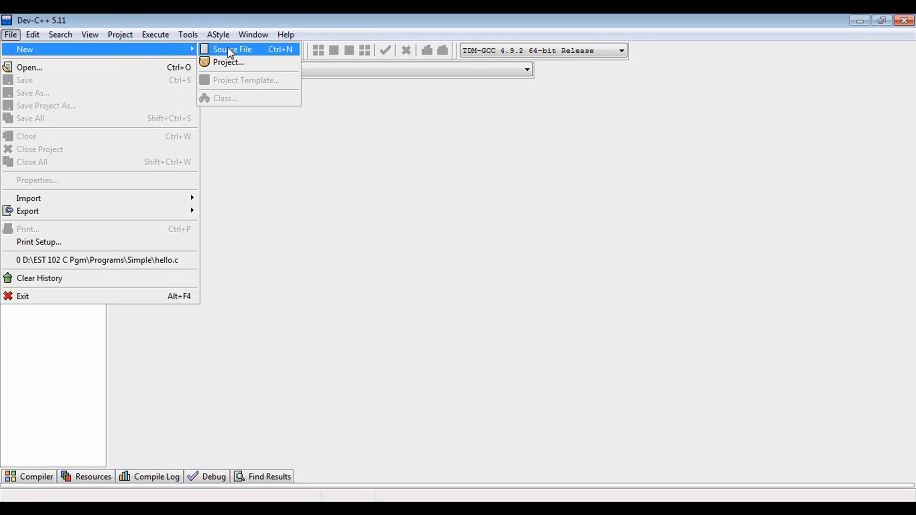
pyautogui.click(231, 50)
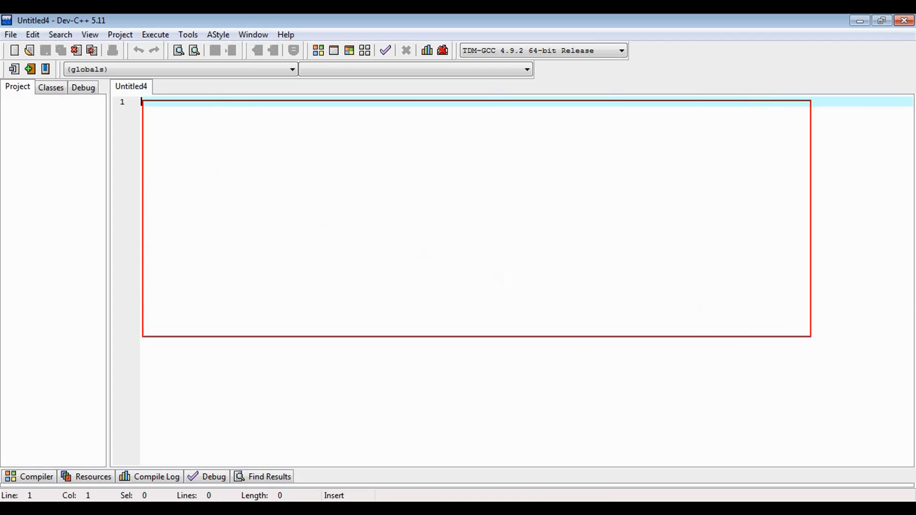
pyautogui.press('Escape')
# Copy the C program that prints "Hello" from simple.txt in Notepad into the new Dev-C++ source file.
pyautogui.click(310, 510)
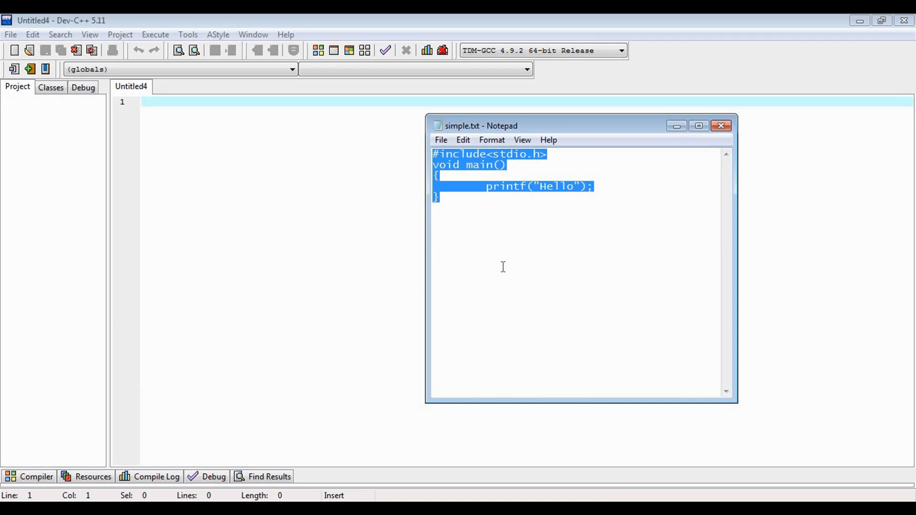
pyautogui.click(208, 157)
pyautogui.write('#include<stdio.h> void main() { \tprintf("Hello"); }')
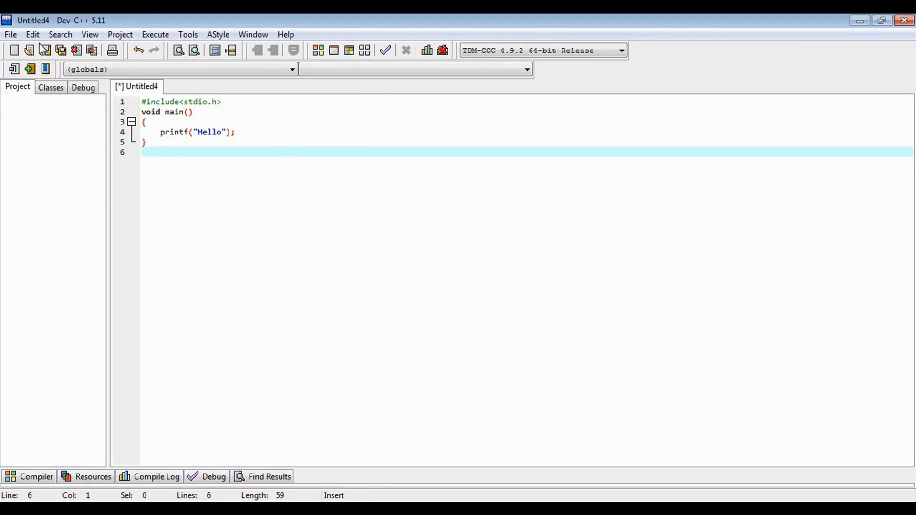
# Save the source file in the Simple folder as hello.c, using the C source files (*.c) type.
pyautogui.click(91, 86)
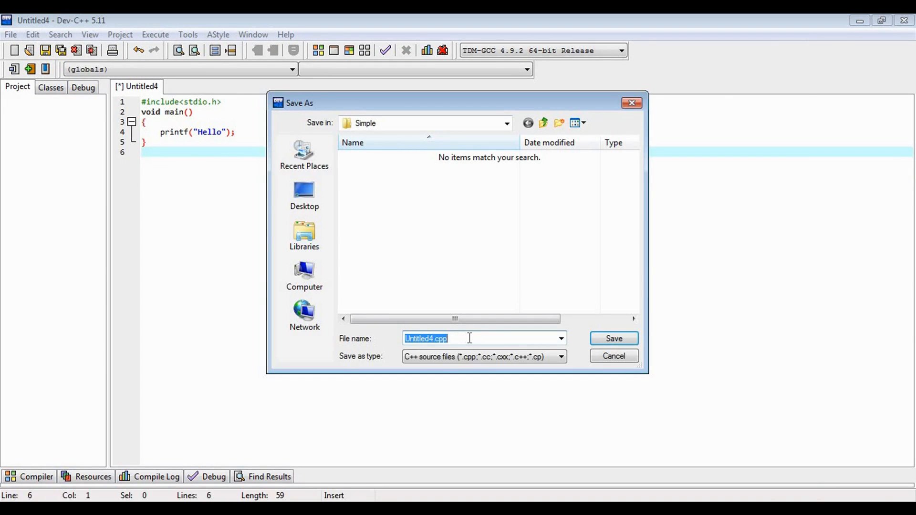
pyautogui.write('hello')
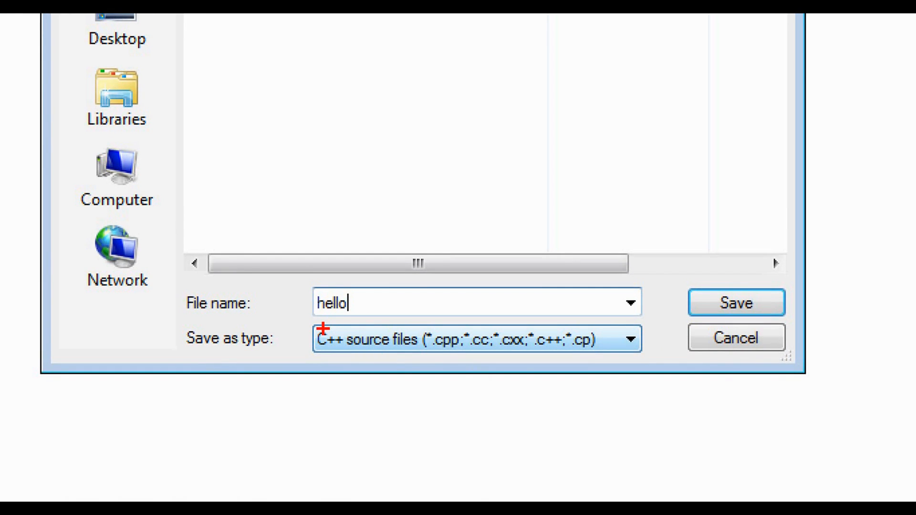
pyautogui.moveTo(315, 326)
pyautogui.mouseDown()
pyautogui.moveTo(335, 337)
pyautogui.moveTo(618, 362)
pyautogui.mouseUp()
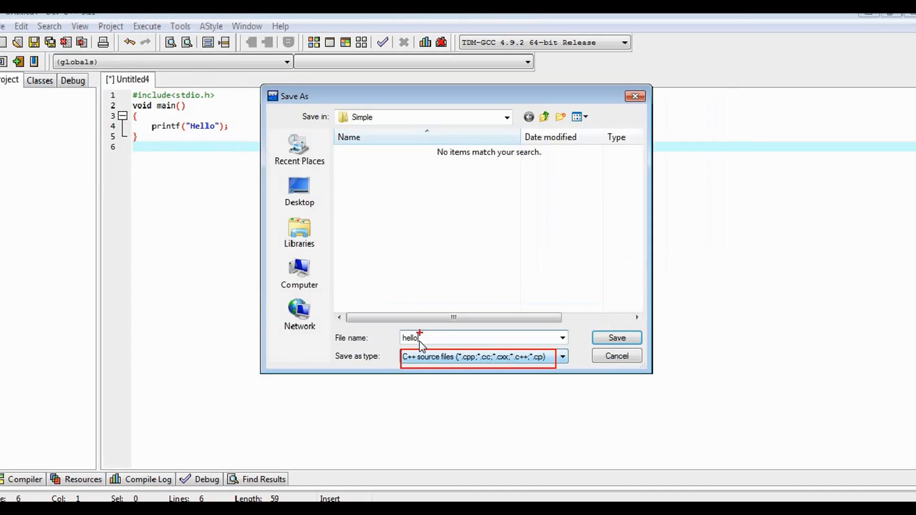
pyautogui.click(633, 344)
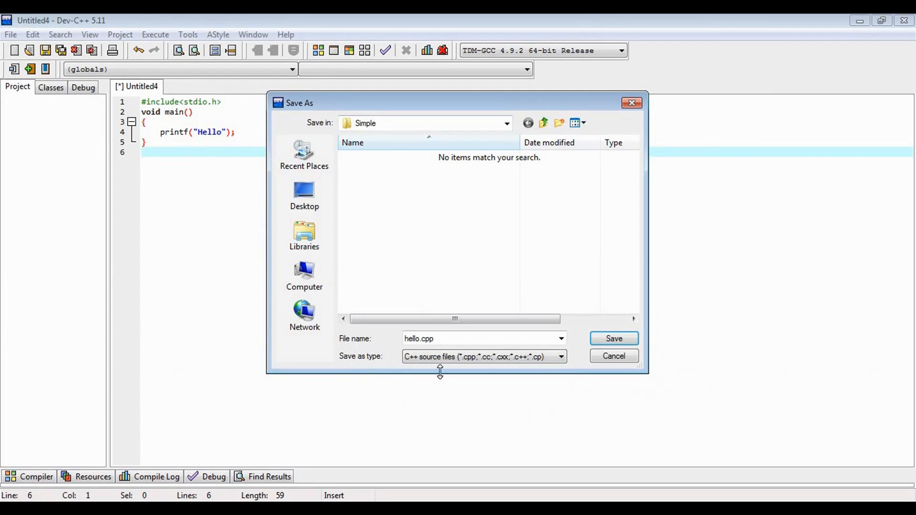
pyautogui.click(526, 337)
pyautogui.click(456, 376)
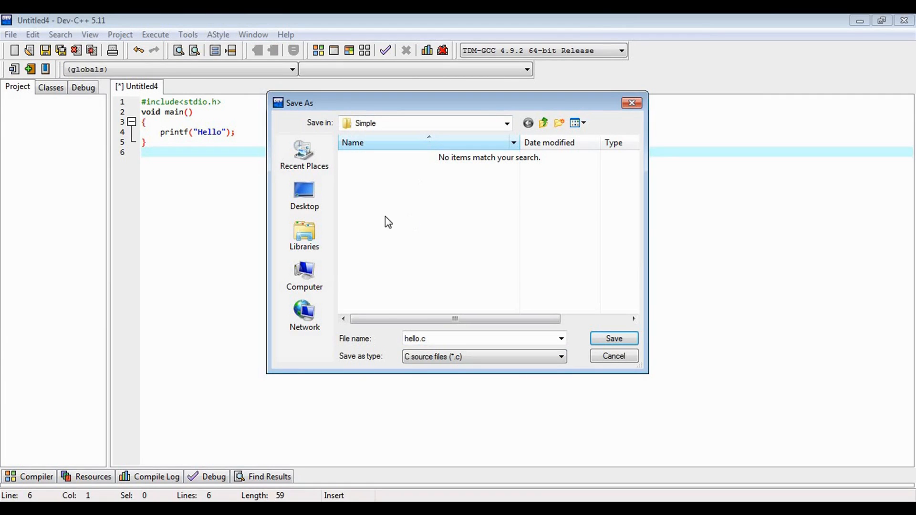
pyautogui.click(610, 338)
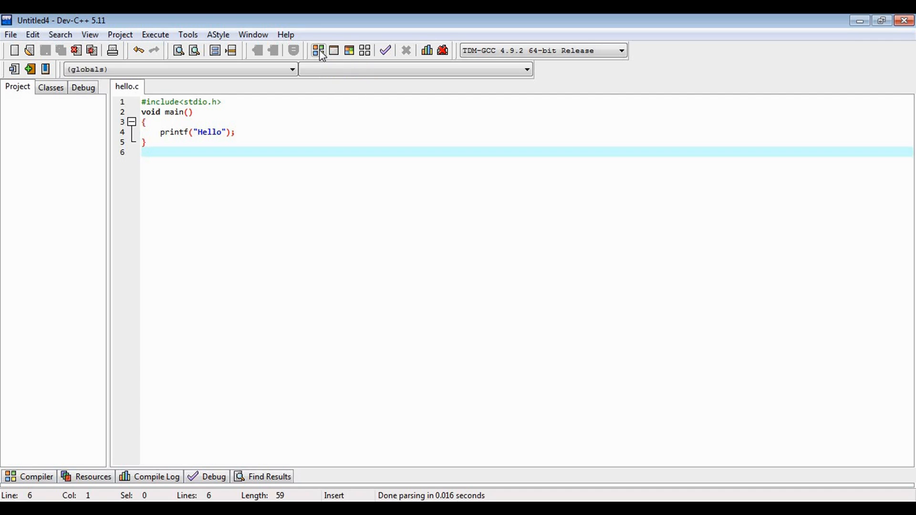
# Compile hello.c and review the errors, warnings, output filename, size and compilation time in the compile log.
pyautogui.click(319, 51)
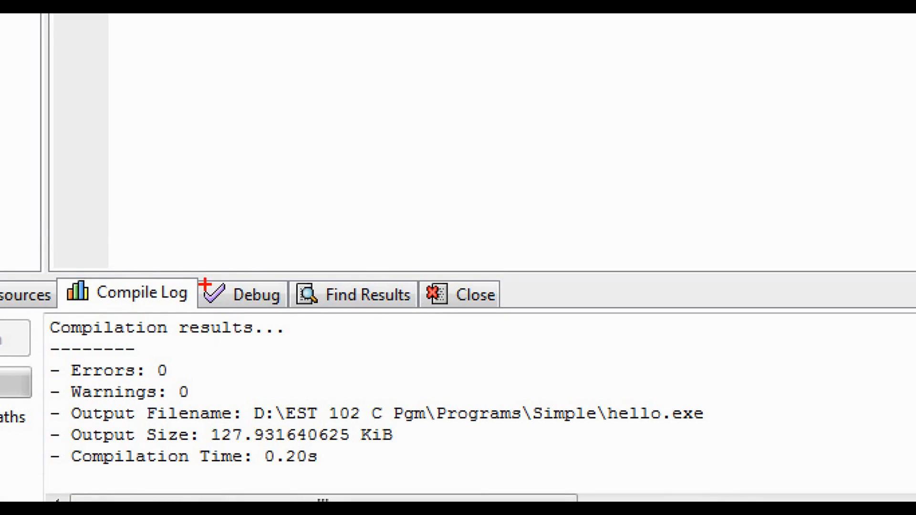
pyautogui.moveTo(45, 318); pyautogui.dragTo(766, 479)
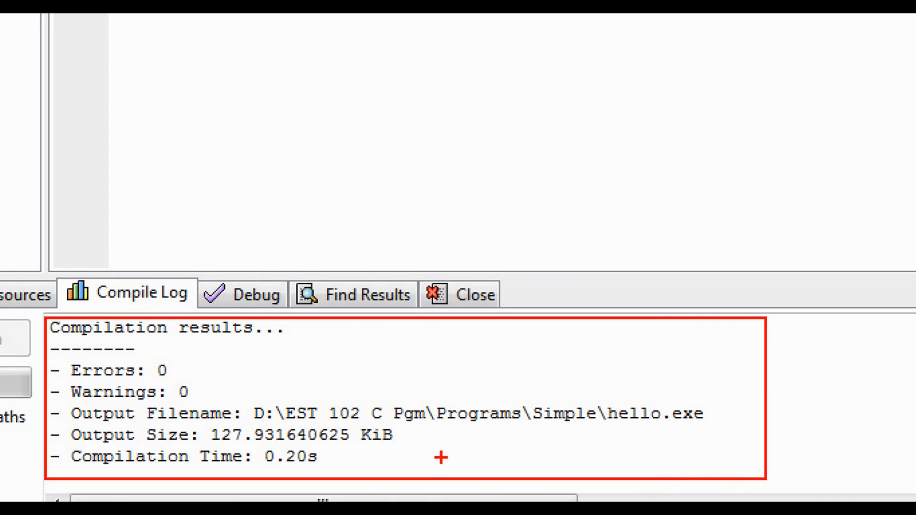
pyautogui.moveTo(71, 402); pyautogui.dragTo(242, 432)
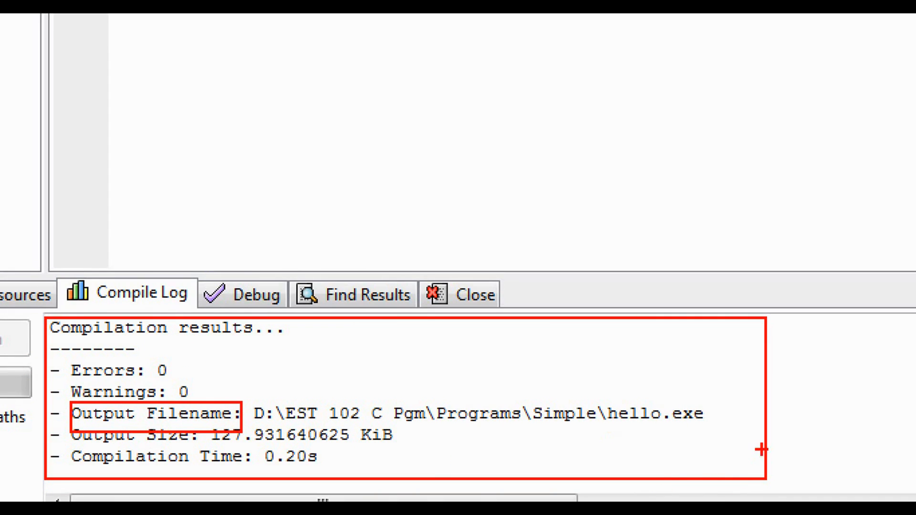
pyautogui.moveTo(594, 395)
pyautogui.mouseDown()
pyautogui.moveTo(650, 425)
pyautogui.moveTo(711, 438)
pyautogui.mouseUp()
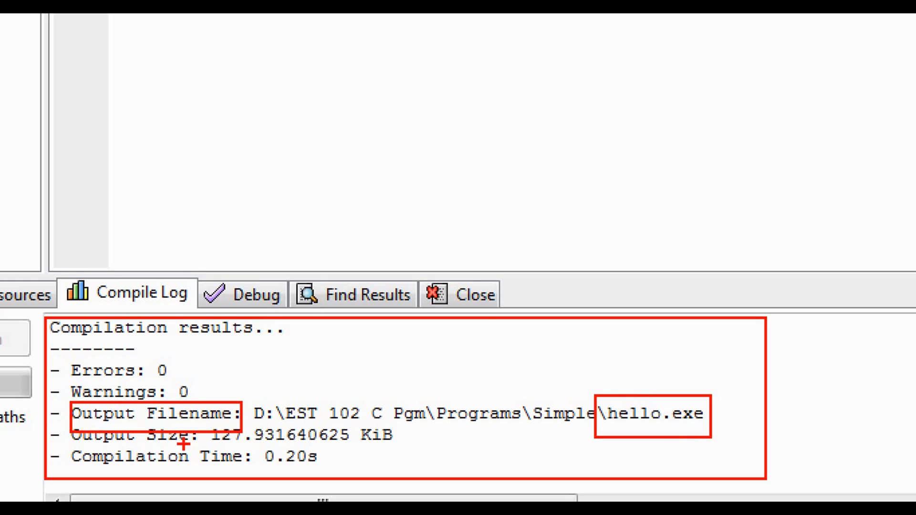
pyautogui.moveTo(218, 442); pyautogui.dragTo(338, 442)
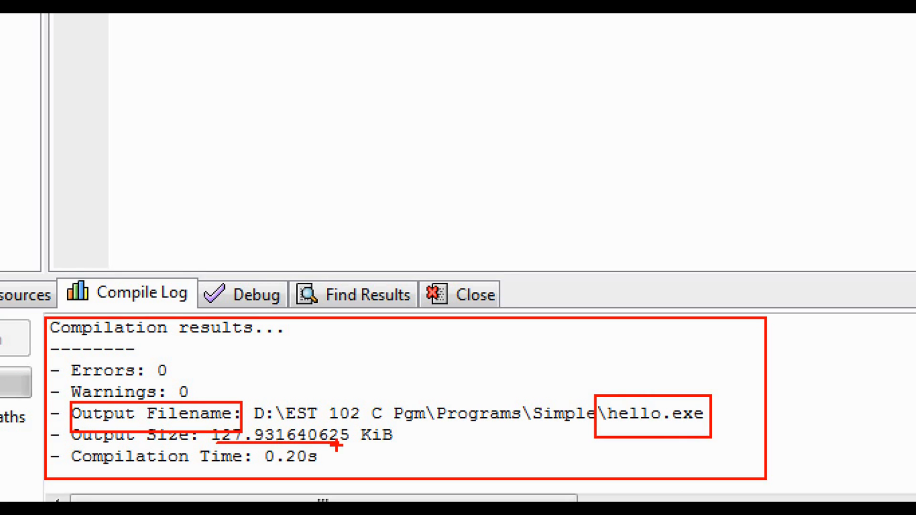
pyautogui.moveTo(267, 467); pyautogui.dragTo(335, 467)
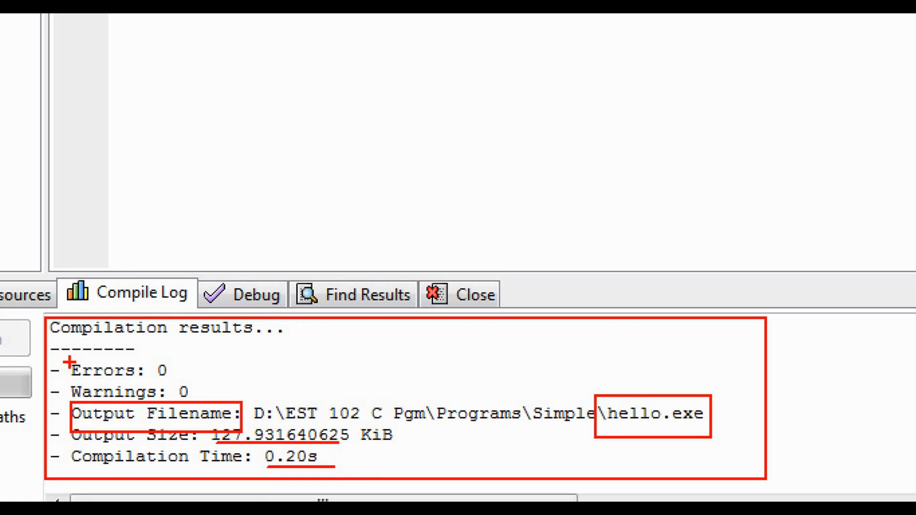
pyautogui.moveTo(62, 358); pyautogui.dragTo(182, 381)
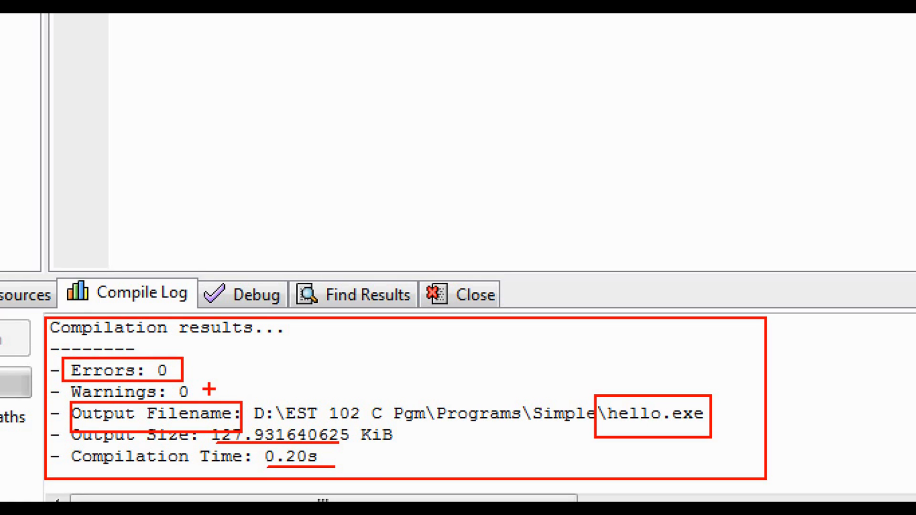
pyautogui.moveTo(214, 390)
pyautogui.mouseDown()
pyautogui.moveTo(303, 390)
pyautogui.moveTo(189, 387)
pyautogui.moveTo(197, 391)
pyautogui.mouseUp()
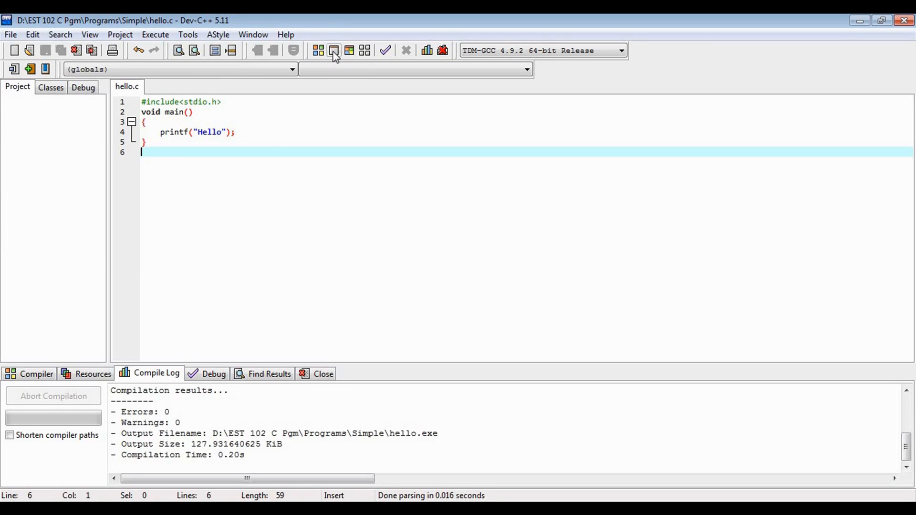
# Run the compiled hello program and compare its console output with the text in the printf statement.
pyautogui.click(333, 52)
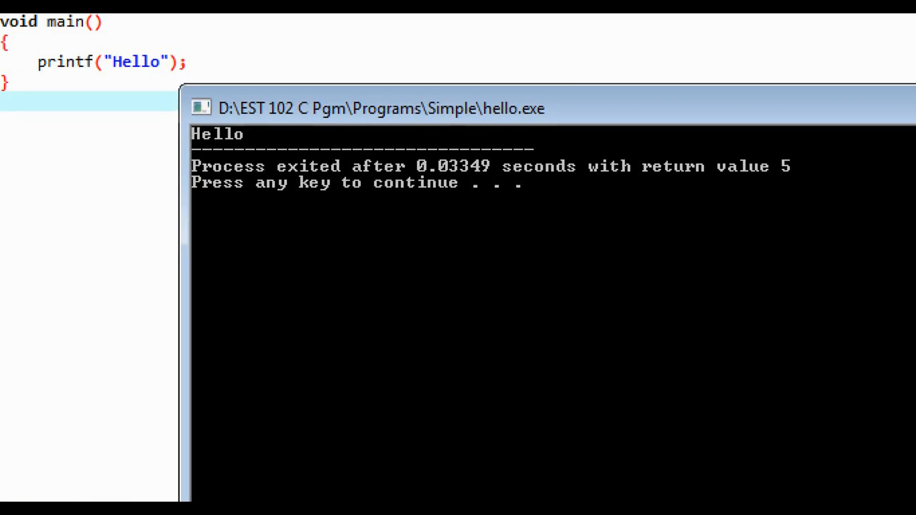
pyautogui.click(257, 183)
pyautogui.moveTo(193, 133)
pyautogui.mouseDown()
pyautogui.moveTo(245, 169)
pyautogui.moveTo(270, 173)
pyautogui.mouseUp()
pyautogui.moveTo(112, 66)
pyautogui.mouseDown()
pyautogui.moveTo(173, 88)
pyautogui.moveTo(139, 107)
pyautogui.moveTo(181, 175)
pyautogui.moveTo(176, 162)
pyautogui.mouseUp()
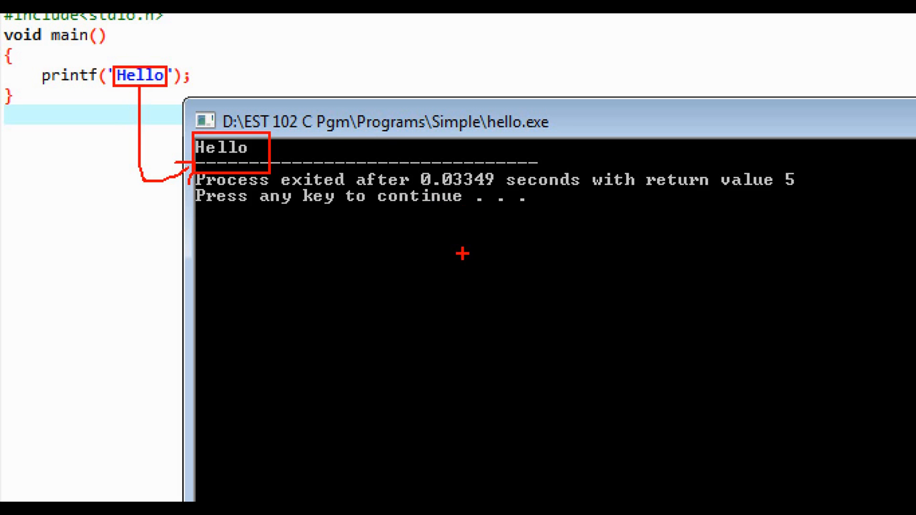
pyautogui.press('Escape')
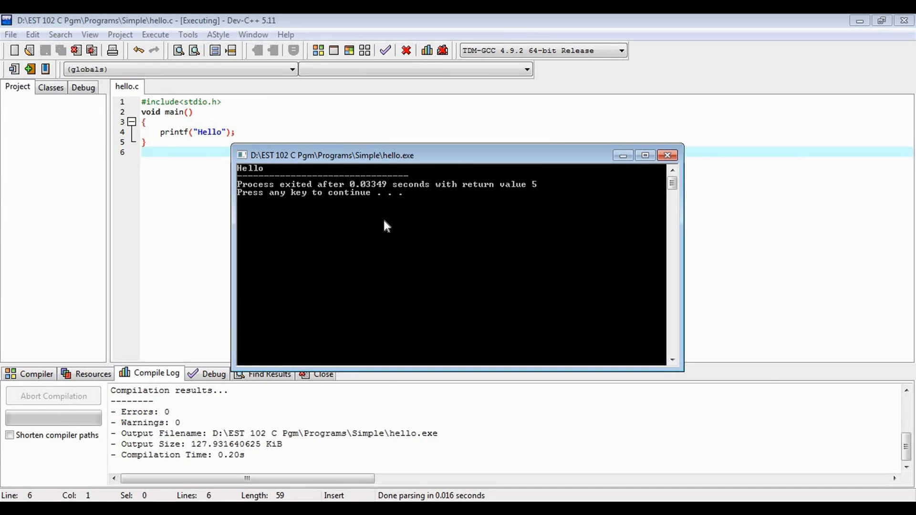